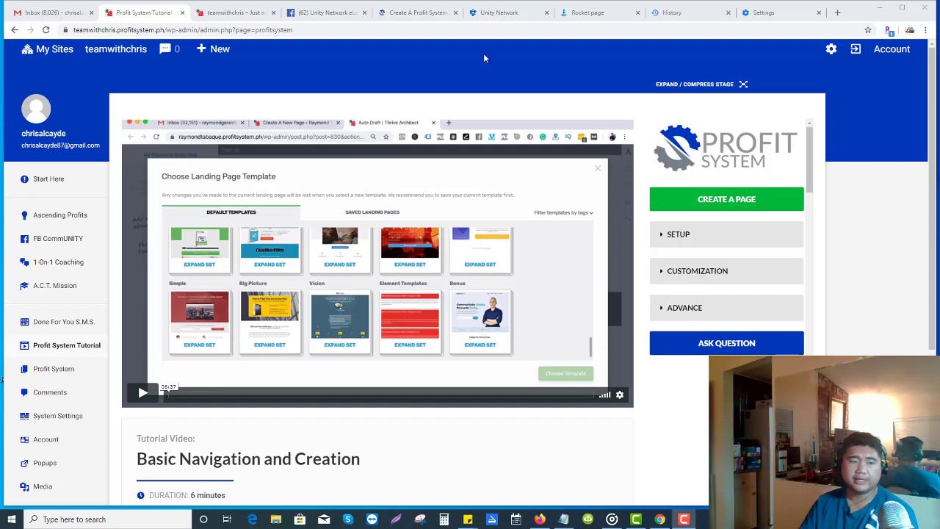
Open the Create A Profit System page and check the create-account link saved in Notepad
{"action": "left_click", "coordinate": [408, 9]}
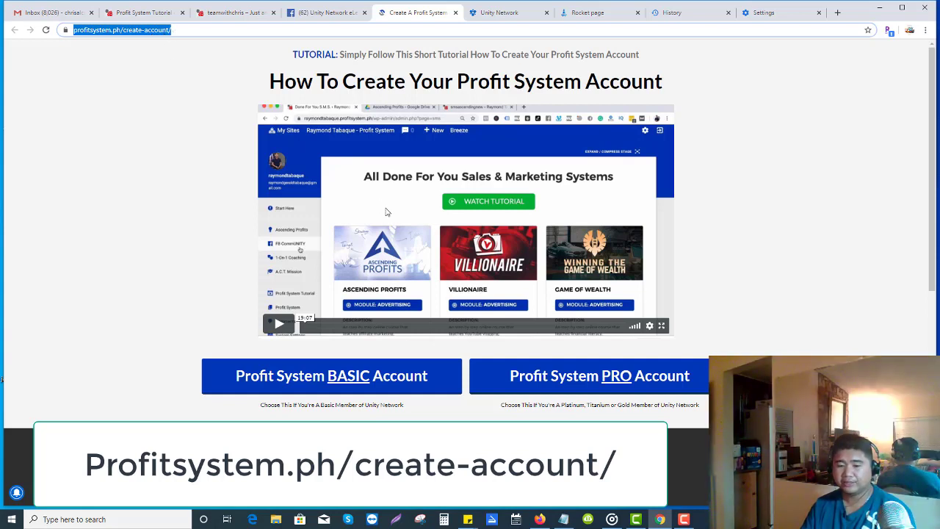
{"action": "left_click", "coordinate": [563, 521]}
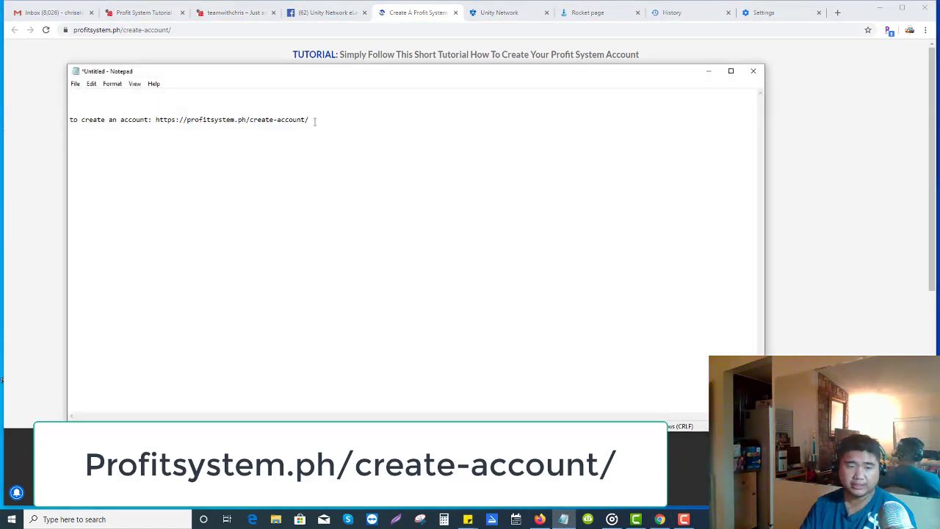
{"action": "left_click_drag", "start_coordinate": [314, 122], "coordinate": [155, 128]}
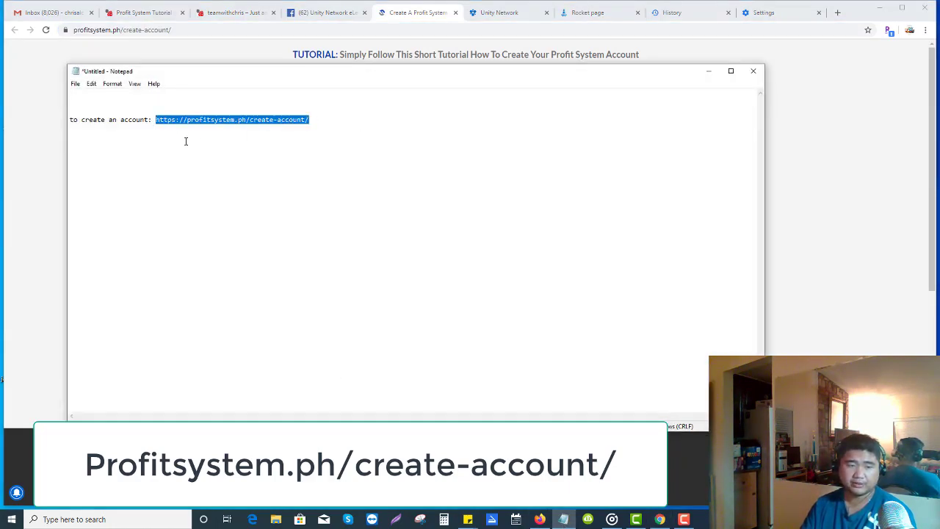
{"action": "left_click", "coordinate": [207, 174]}
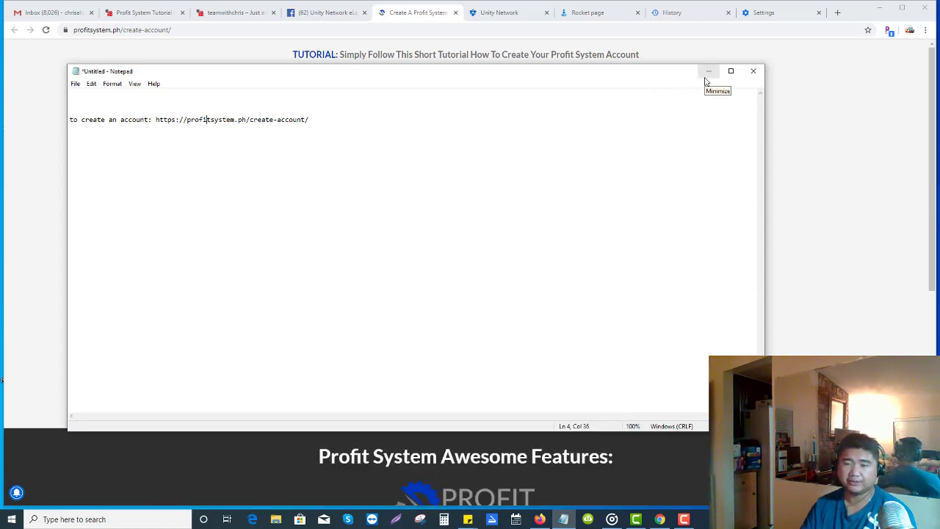
{"action": "left_click", "coordinate": [707, 73]}
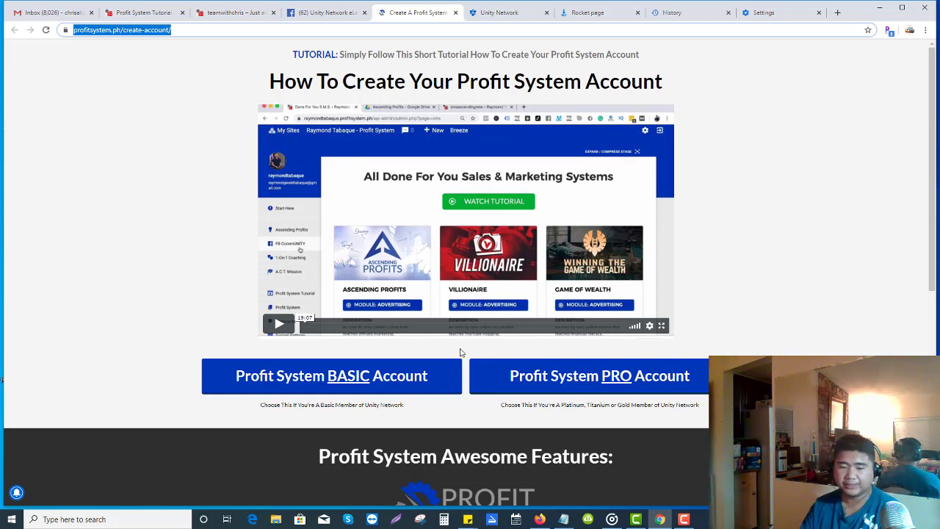
View the Profit System BASIC Account landing page, then return to the Profit System Tutorial tab
{"action": "left_click", "coordinate": [437, 376]}
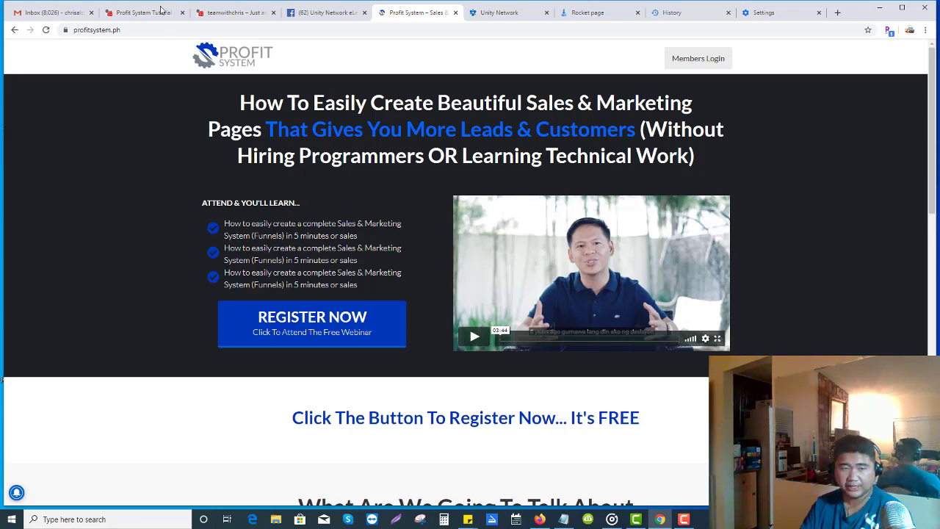
{"action": "left_click", "coordinate": [222, 13]}
{"action": "left_click", "coordinate": [144, 15]}
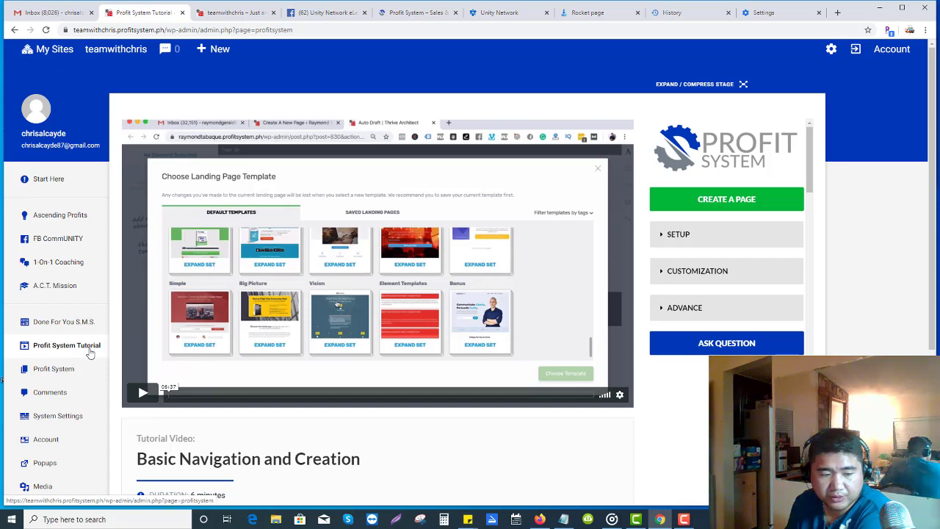
Reload the Profit System Tutorial page, review its steps, then show the Profit System – Sales page
{"action": "left_click", "coordinate": [89, 354]}
{"action": "scroll", "coordinate": [388, 410], "scroll_direction": "down", "scroll_amount": 2}
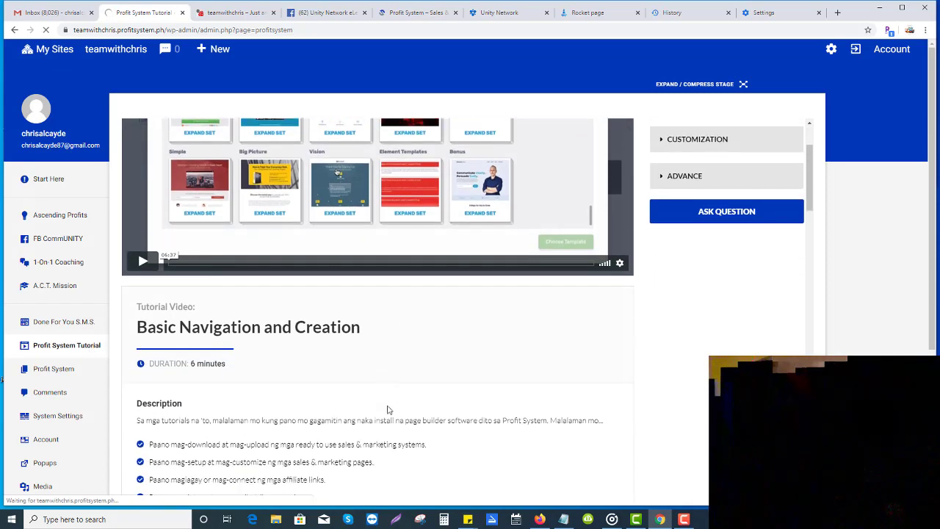
{"action": "scroll", "coordinate": [387, 406], "scroll_direction": "down", "scroll_amount": 3}
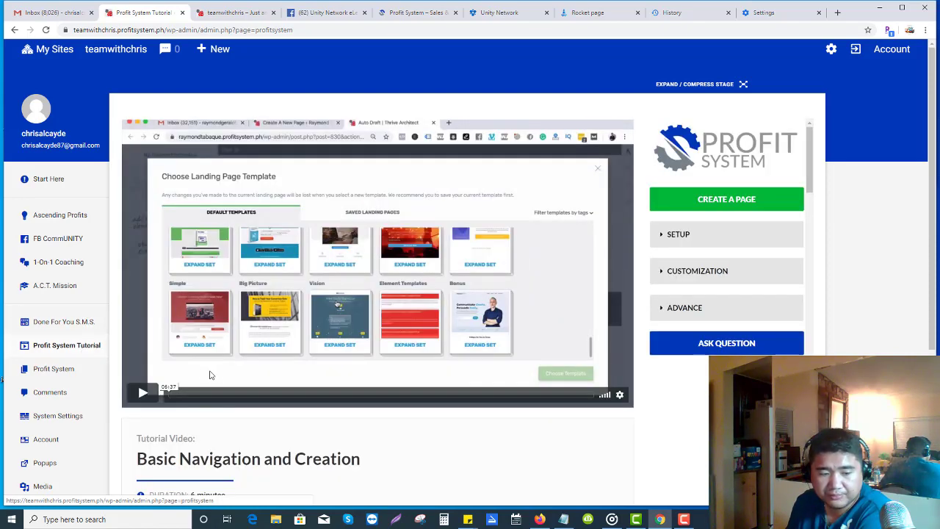
{"action": "scroll", "coordinate": [211, 376], "scroll_direction": "down", "scroll_amount": 2}
{"action": "scroll", "coordinate": [217, 377], "scroll_direction": "down", "scroll_amount": 2}
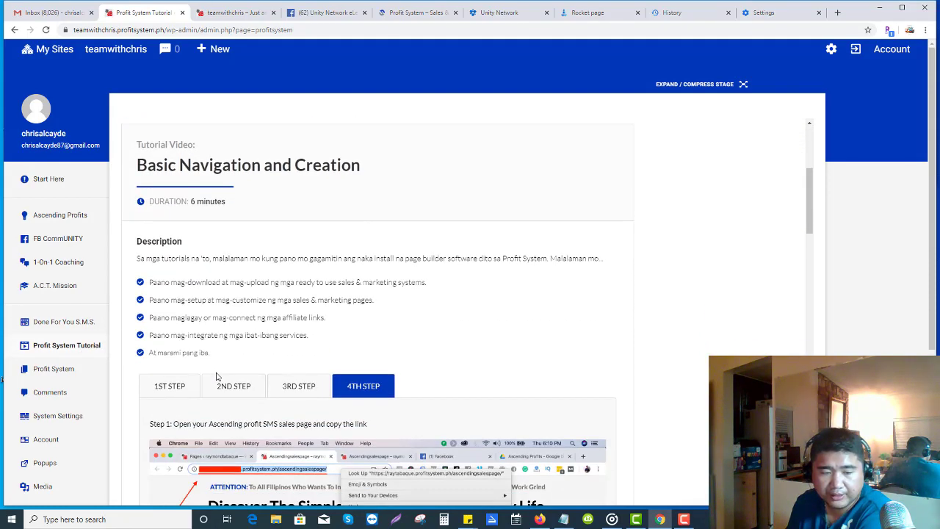
{"action": "scroll", "coordinate": [217, 374], "scroll_direction": "up", "scroll_amount": 2}
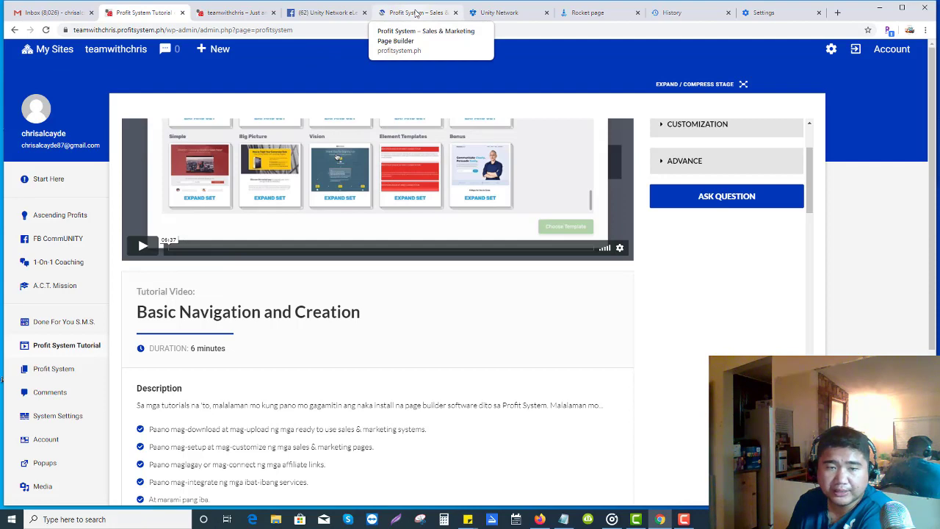
{"action": "left_click", "coordinate": [416, 14]}
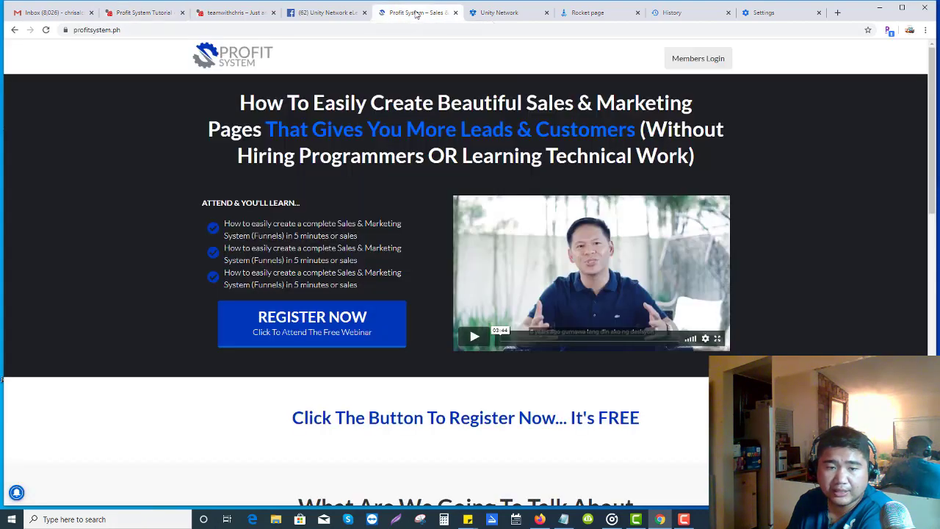
Read the account-creation instructions in the Unity Network Facebook video post, then go to Gmail
{"action": "left_click", "coordinate": [319, 15]}
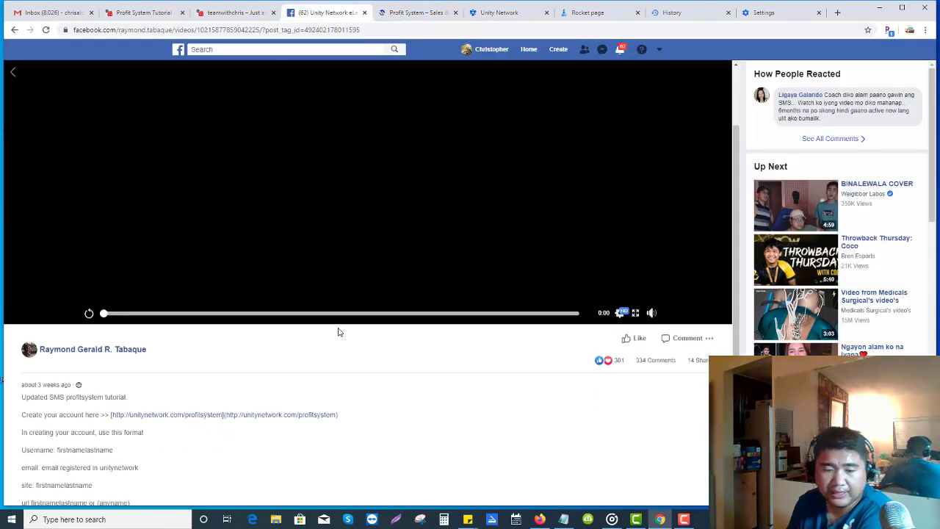
{"action": "scroll", "coordinate": [338, 330], "scroll_direction": "down", "scroll_amount": 3}
{"action": "scroll", "coordinate": [338, 331], "scroll_direction": "up", "scroll_amount": 1}
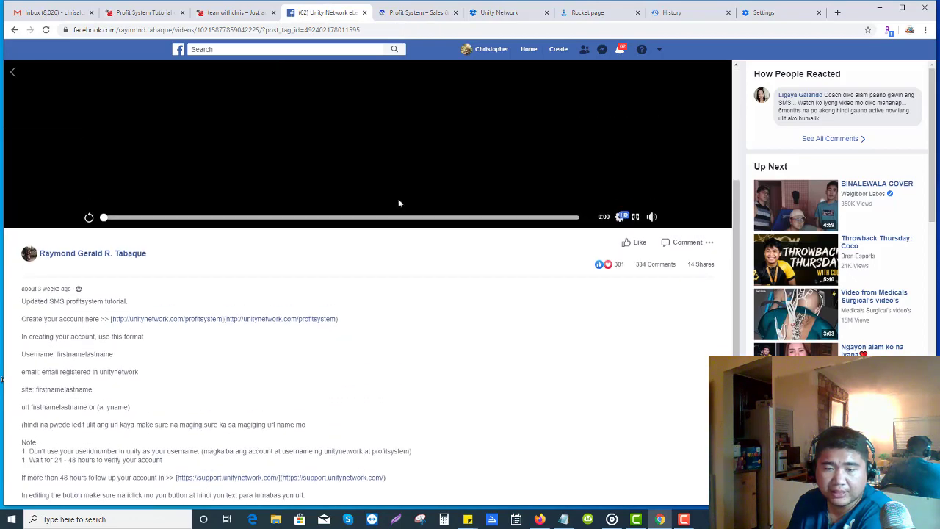
{"action": "scroll", "coordinate": [412, 333], "scroll_direction": "down", "scroll_amount": 1}
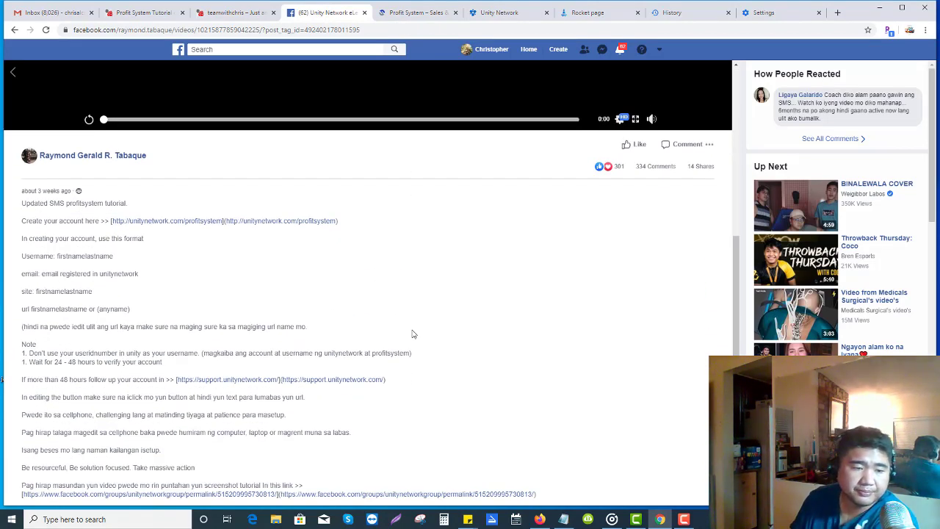
{"action": "scroll", "coordinate": [199, 327], "scroll_direction": "up", "scroll_amount": 1}
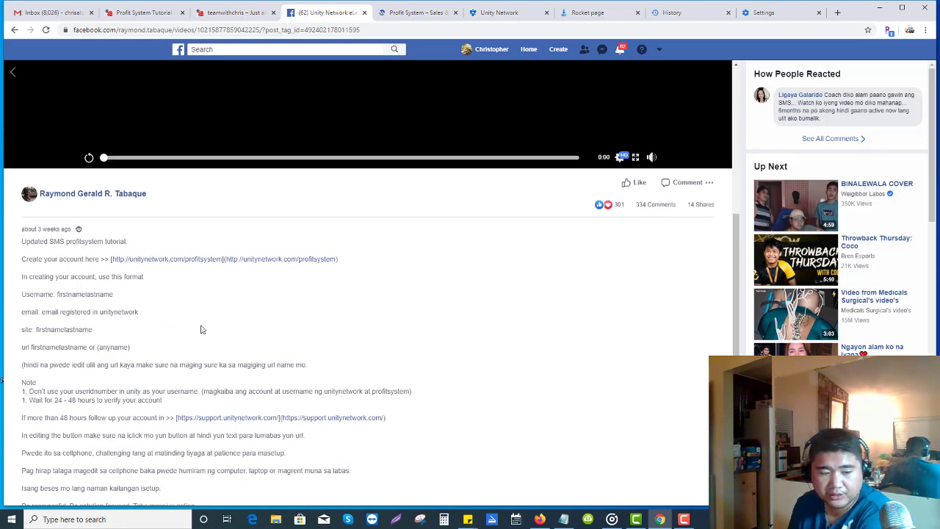
{"action": "scroll", "coordinate": [202, 329], "scroll_direction": "up", "scroll_amount": 1}
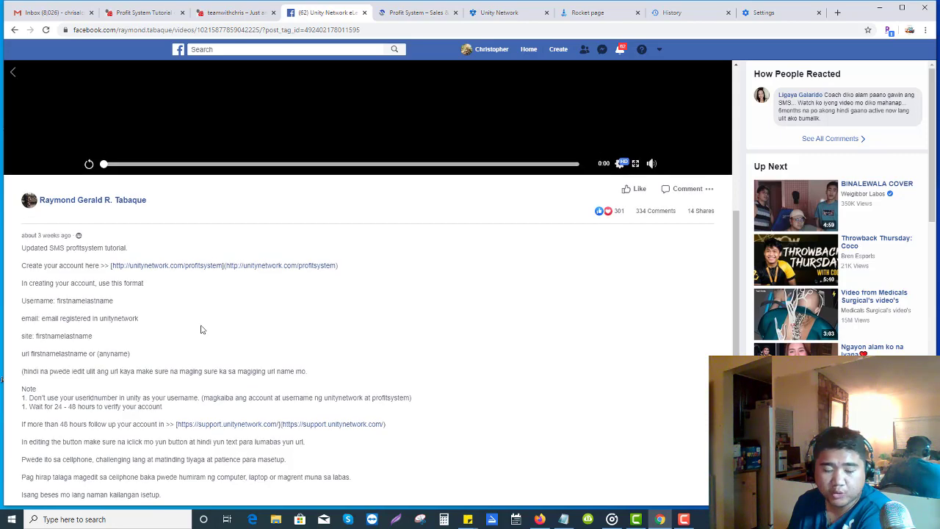
{"action": "left_click", "coordinate": [46, 14]}
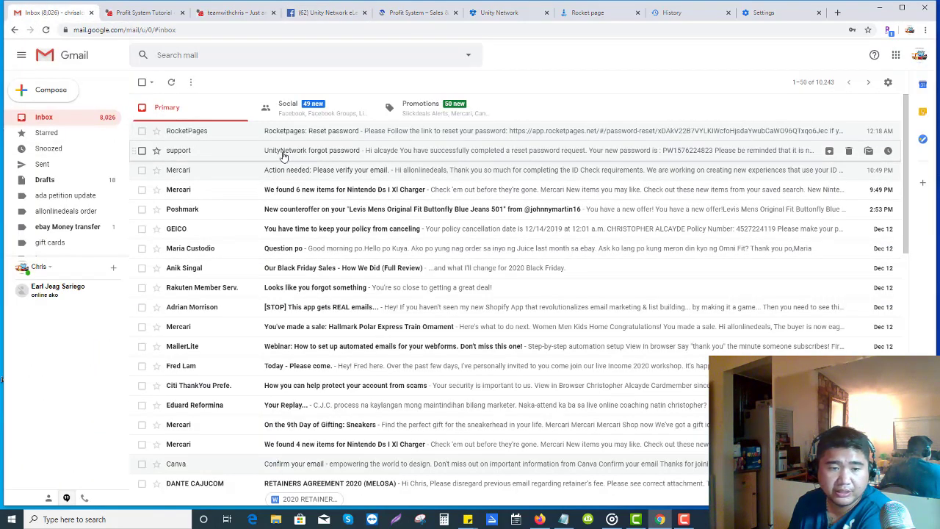
Search Gmail for 'unity' and open the 'Your Profit System Account Has Been Approved!' email
{"action": "left_click", "coordinate": [342, 55]}
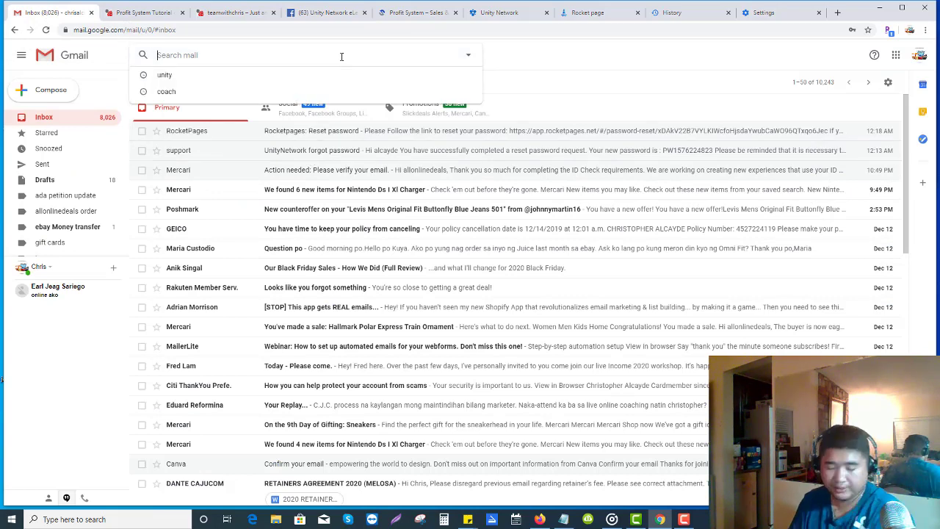
{"action": "type", "text": "unity"}
{"action": "key", "text": "Return"}
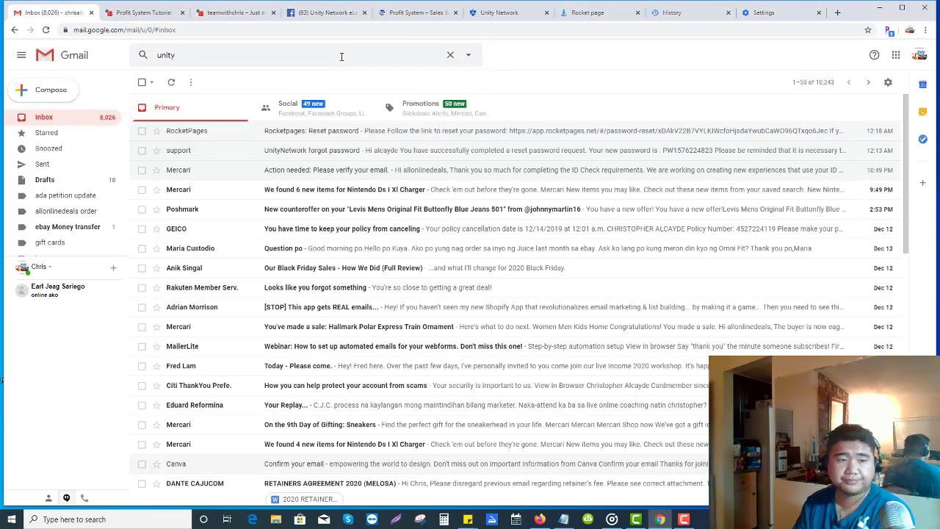
{"action": "left_click", "coordinate": [349, 143]}
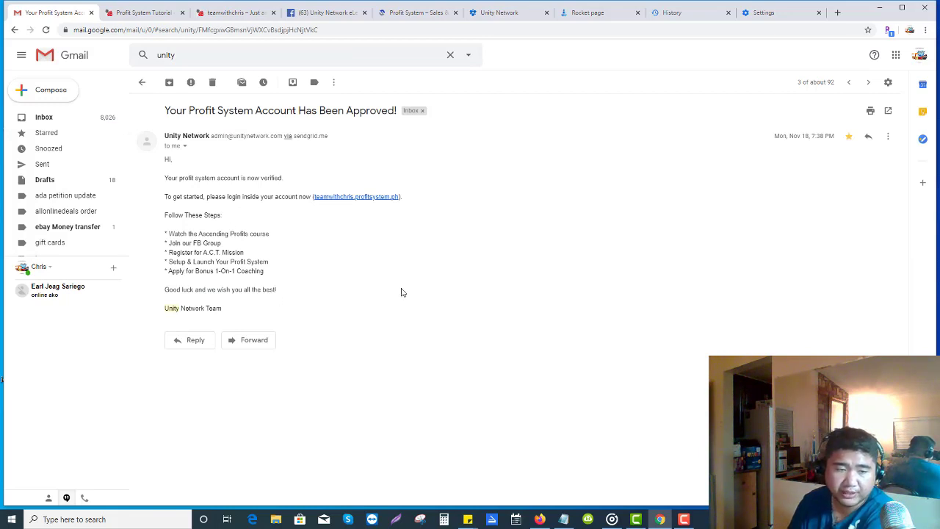
Highlight the approval email's text, then return to the Unity Network Facebook video
{"action": "triple_click", "coordinate": [160, 180]}
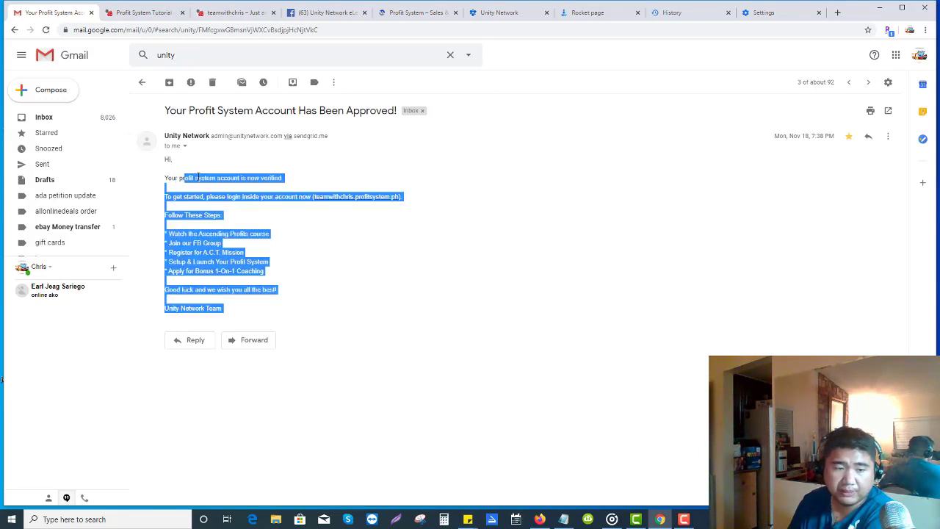
{"action": "left_click", "coordinate": [325, 174]}
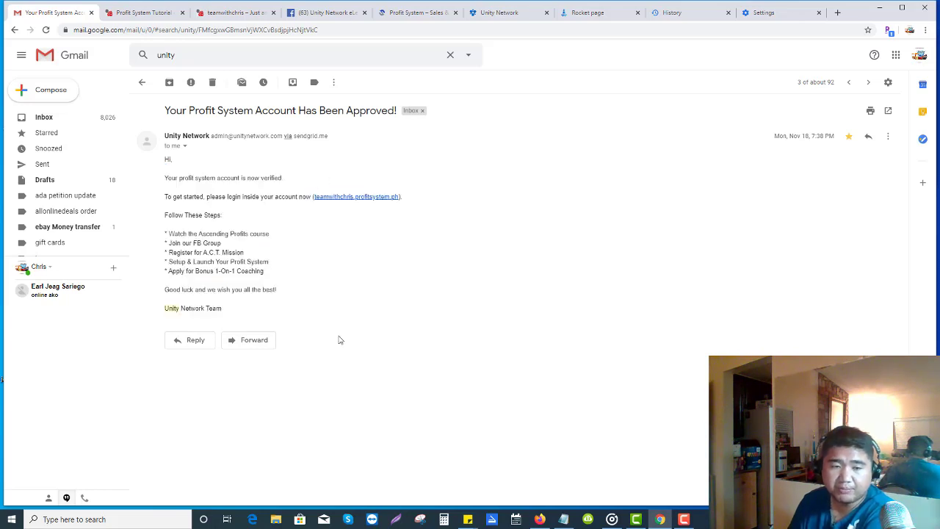
{"action": "left_click", "coordinate": [327, 13]}
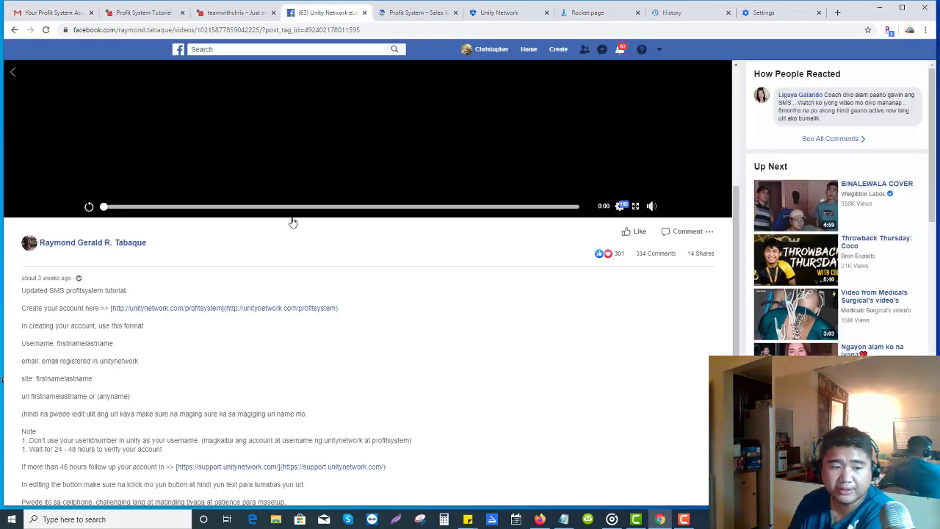
Highlight the support.unitynetwork.com link in the Facebook post, then switch to the Profit System – Sales page
{"action": "scroll", "coordinate": [190, 390], "scroll_direction": "down", "scroll_amount": 1}
{"action": "scroll", "coordinate": [190, 390], "scroll_direction": "down", "scroll_amount": 1}
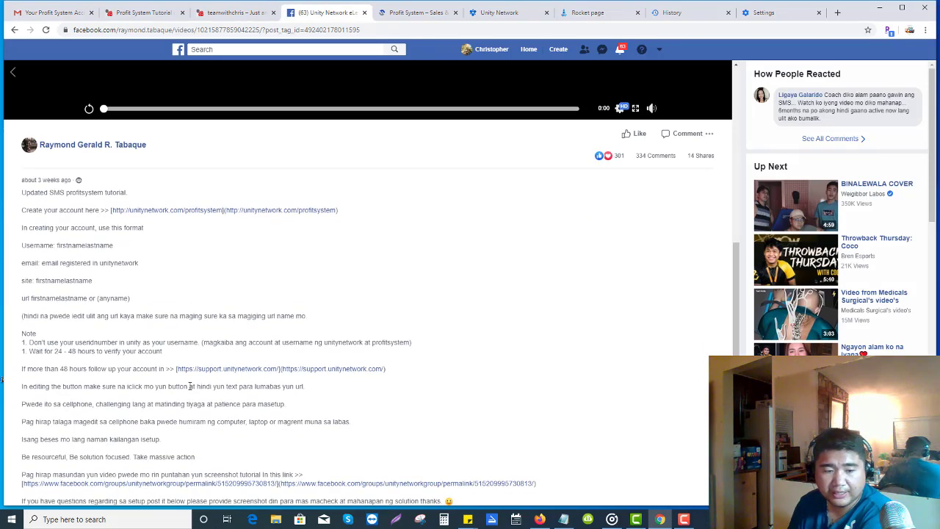
{"action": "left_click_drag", "start_coordinate": [405, 368], "coordinate": [176, 368]}
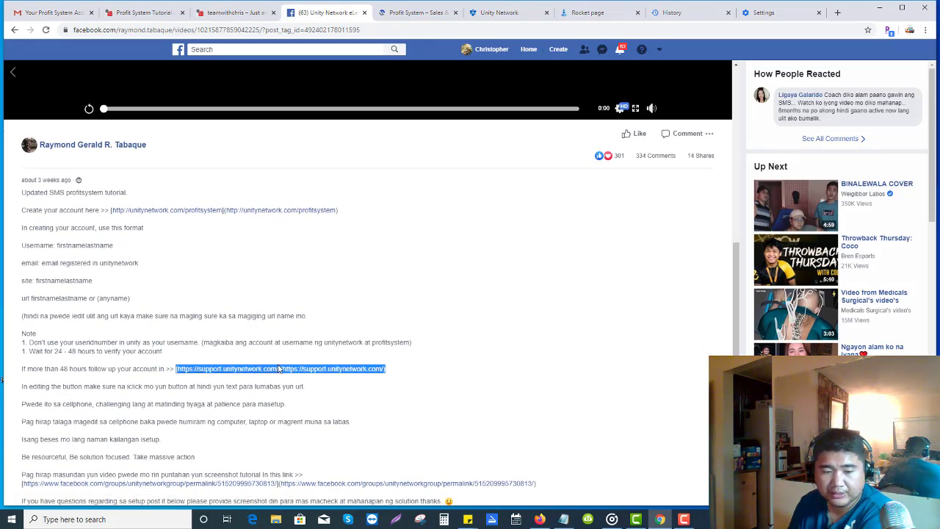
{"action": "left_click", "coordinate": [453, 380]}
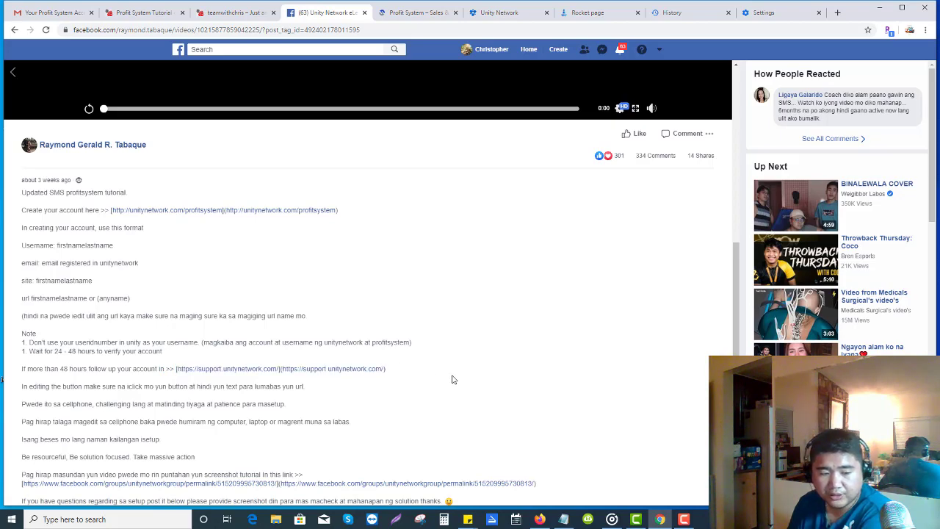
{"action": "left_click", "coordinate": [407, 15]}
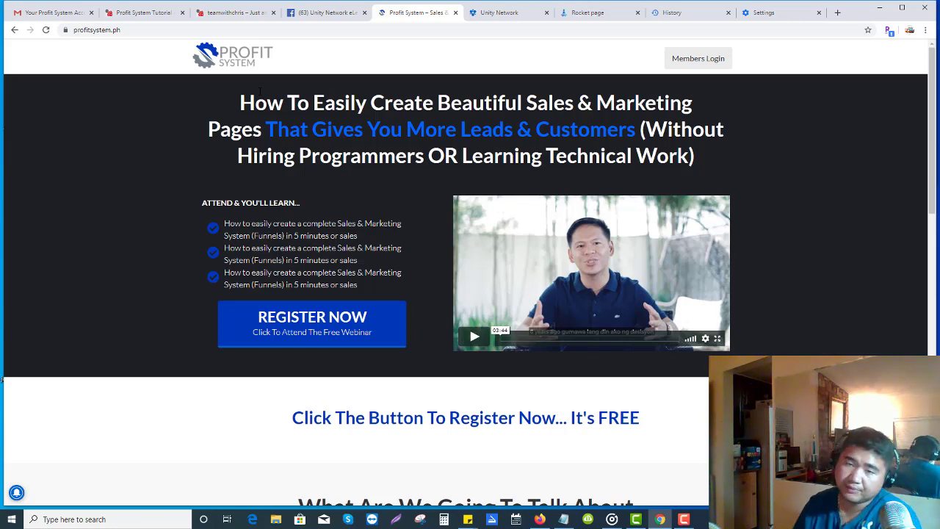
Open the Zoom registration for the UNITY Product Training & Q&A Session via REGISTER NOW
{"action": "left_click", "coordinate": [524, 15]}
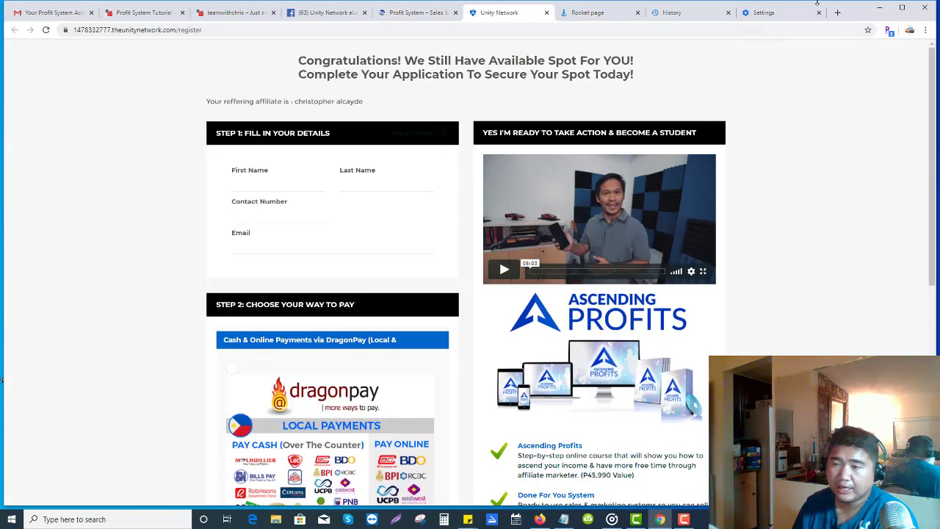
{"action": "left_click", "coordinate": [413, 15]}
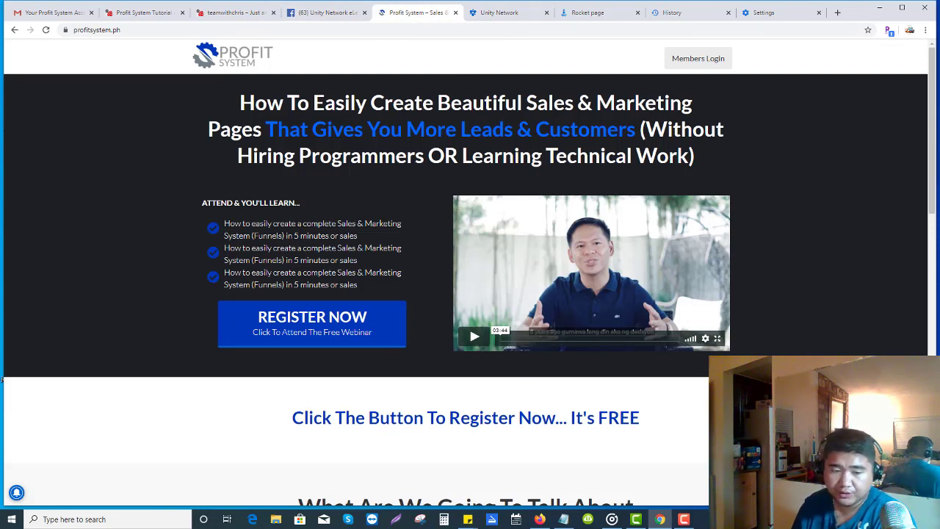
{"action": "left_click", "coordinate": [312, 342]}
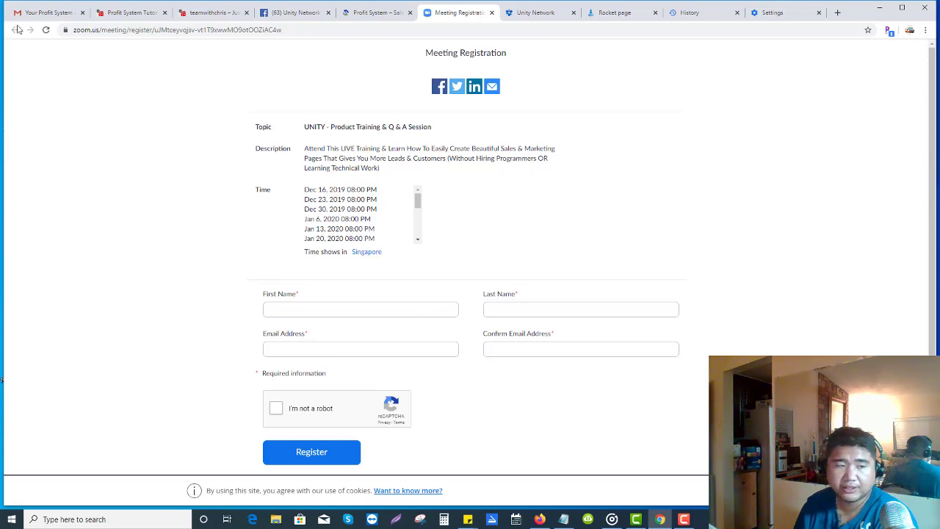
Leave the Zoom registration tab and return to the Profit System – Sales landing page
{"action": "left_click", "coordinate": [373, 15]}
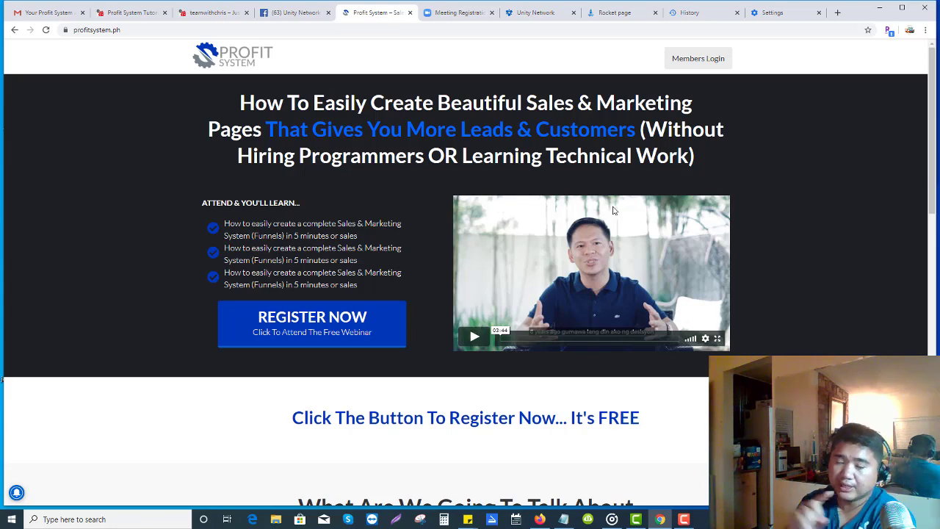
From the Profit System dashboard, go to Ascending Profits > Start Here and open the FB CommUnity group
{"action": "left_click", "coordinate": [142, 16]}
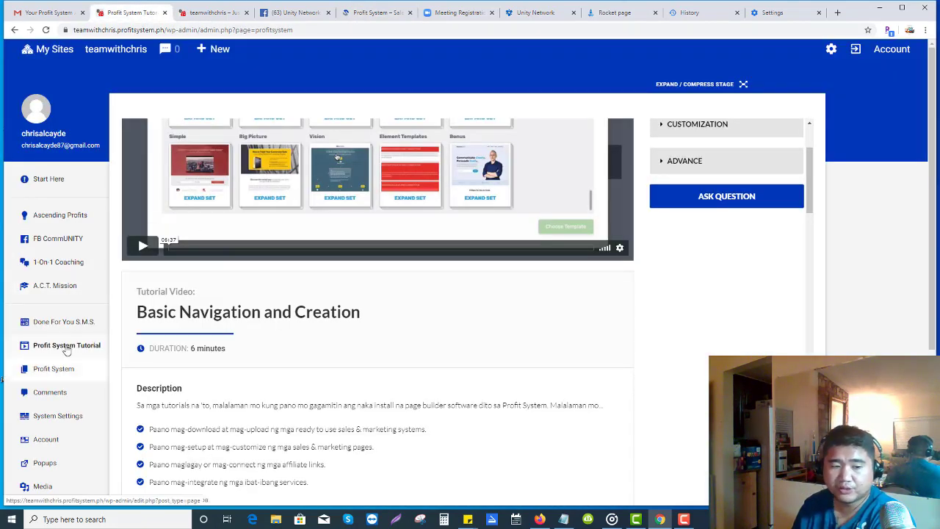
{"action": "scroll", "coordinate": [249, 361], "scroll_direction": "up", "scroll_amount": 1}
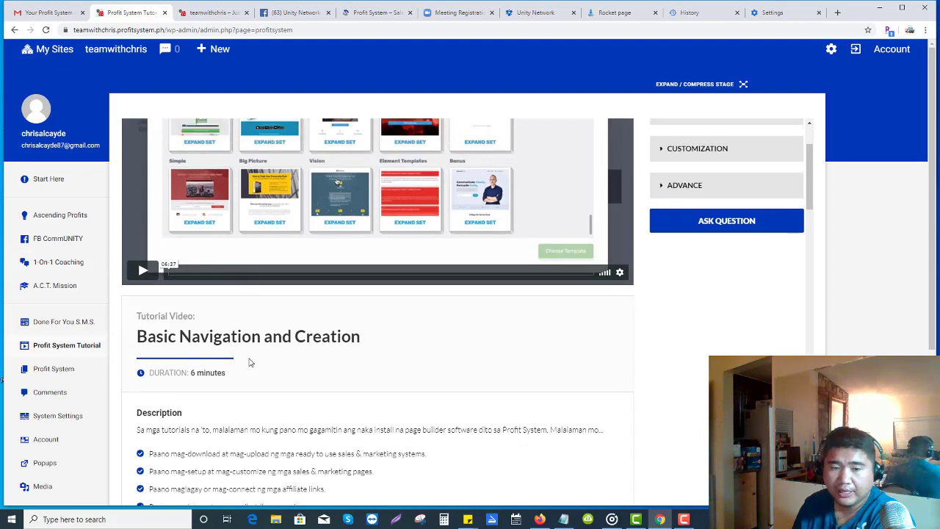
{"action": "scroll", "coordinate": [249, 362], "scroll_direction": "up", "scroll_amount": 2}
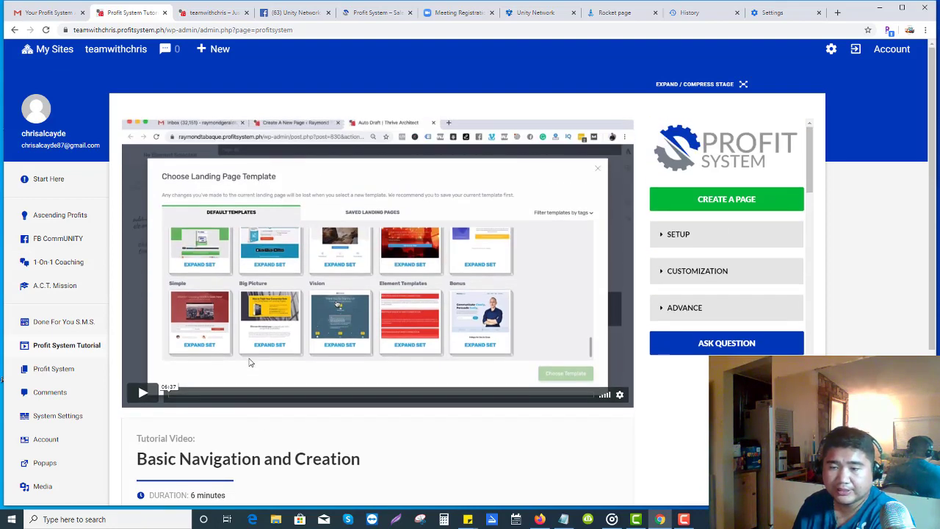
{"action": "left_click", "coordinate": [59, 214]}
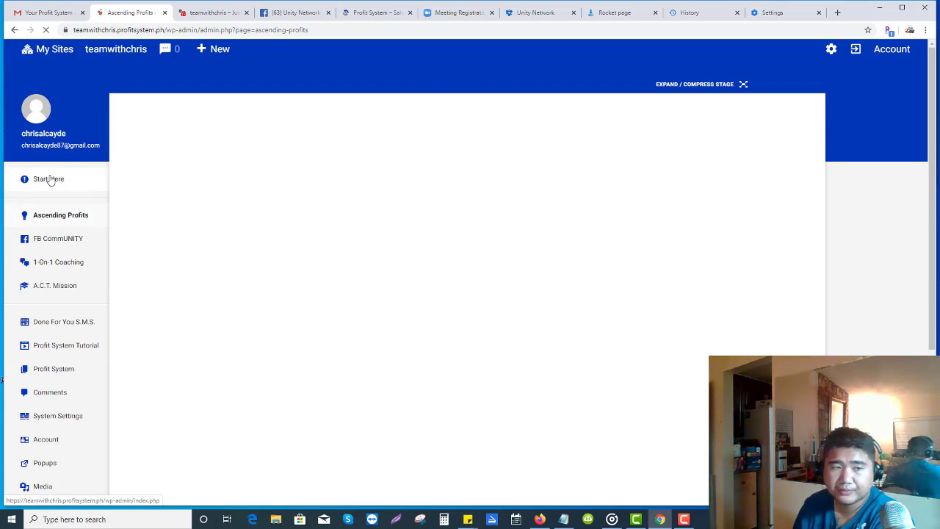
{"action": "left_click", "coordinate": [49, 180]}
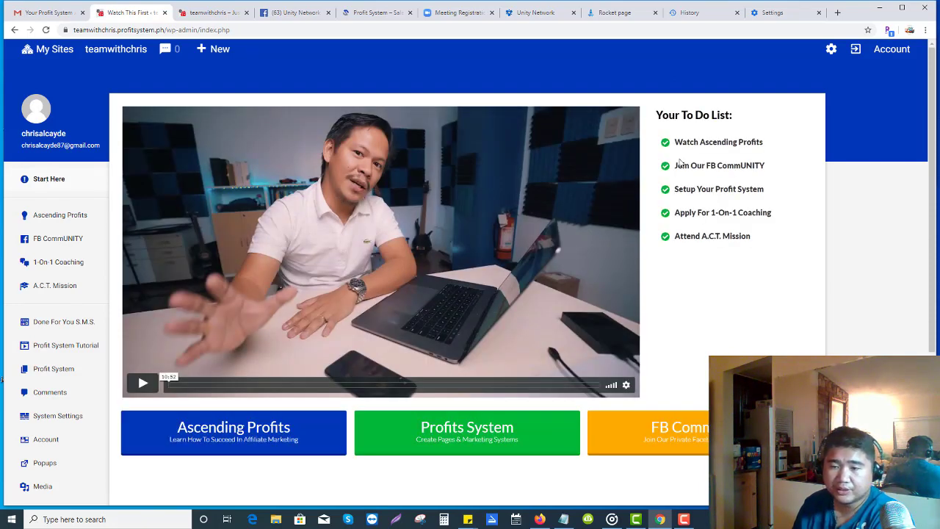
{"action": "scroll", "coordinate": [558, 398], "scroll_direction": "down", "scroll_amount": 2}
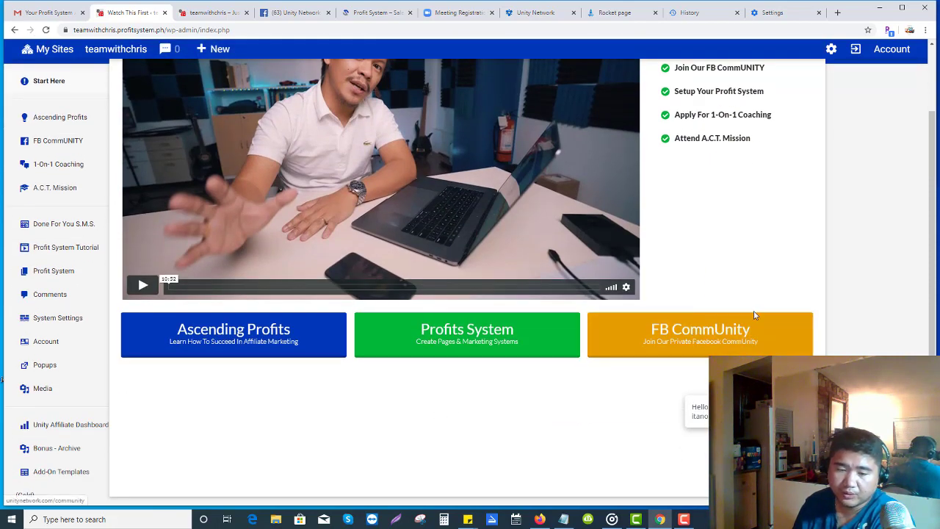
{"action": "left_click", "coordinate": [690, 337]}
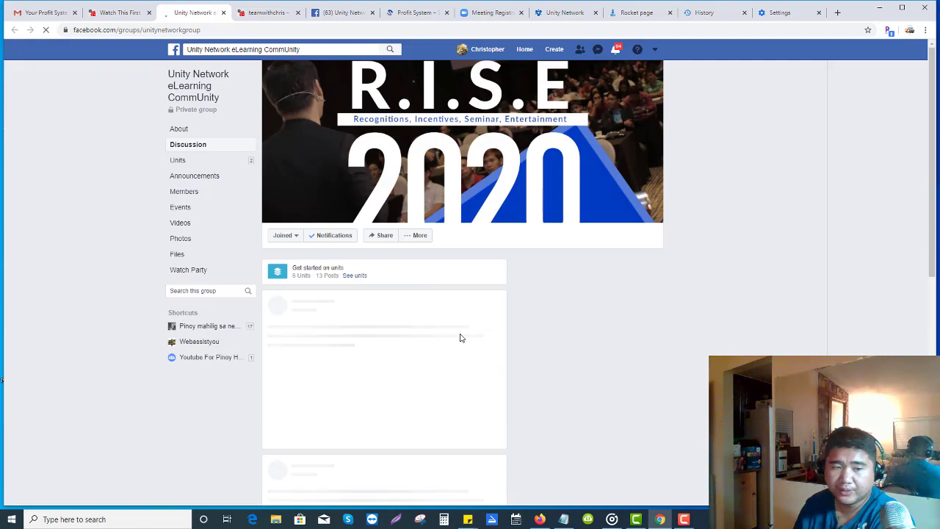
Scroll through the Unity Network eLearning CommUnity group's Discussion page
{"action": "scroll", "coordinate": [459, 337], "scroll_direction": "down", "scroll_amount": 2}
{"action": "scroll", "coordinate": [460, 337], "scroll_direction": "down", "scroll_amount": 3}
{"action": "scroll", "coordinate": [460, 337], "scroll_direction": "up", "scroll_amount": 3}
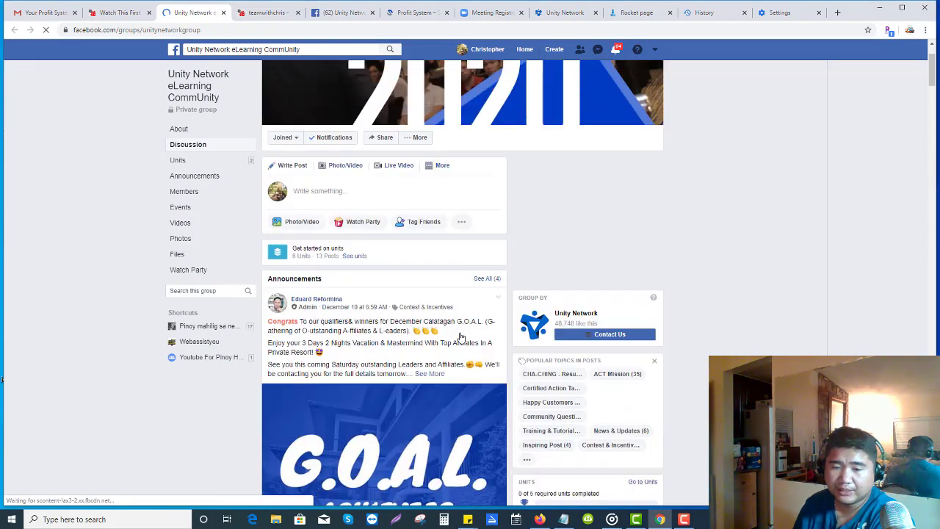
{"action": "scroll", "coordinate": [459, 337], "scroll_direction": "up", "scroll_amount": 1}
{"action": "scroll", "coordinate": [460, 338], "scroll_direction": "down", "scroll_amount": 3}
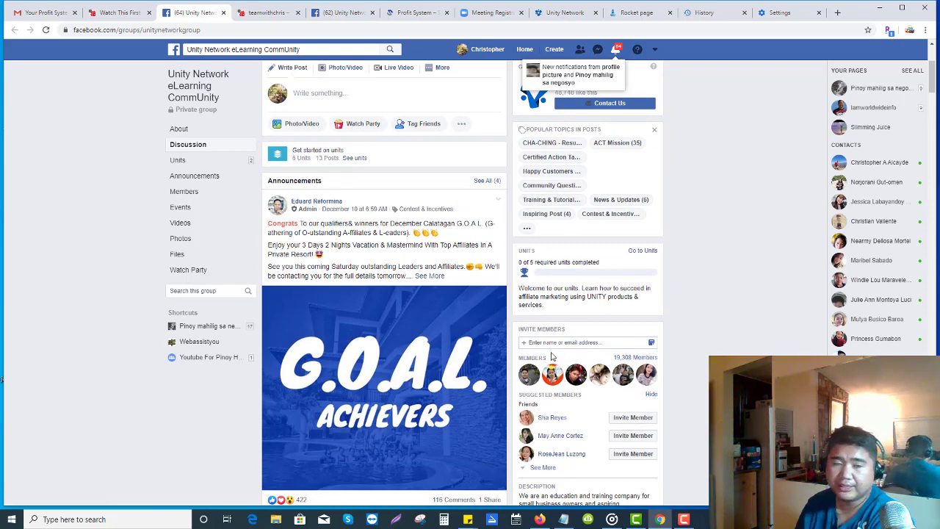
{"action": "scroll", "coordinate": [552, 356], "scroll_direction": "up", "scroll_amount": 4}
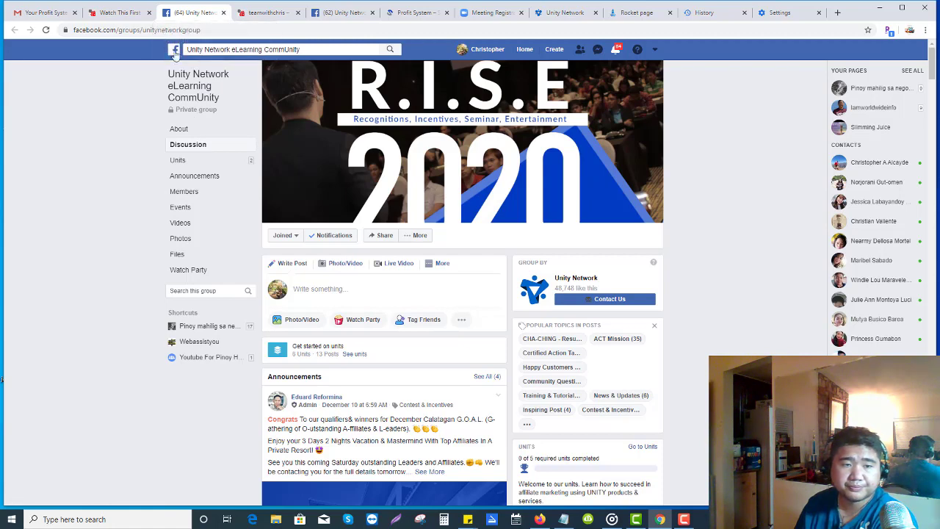
Switch back to the group tab and open the account menu listing Your Pages
{"action": "left_click", "coordinate": [124, 13]}
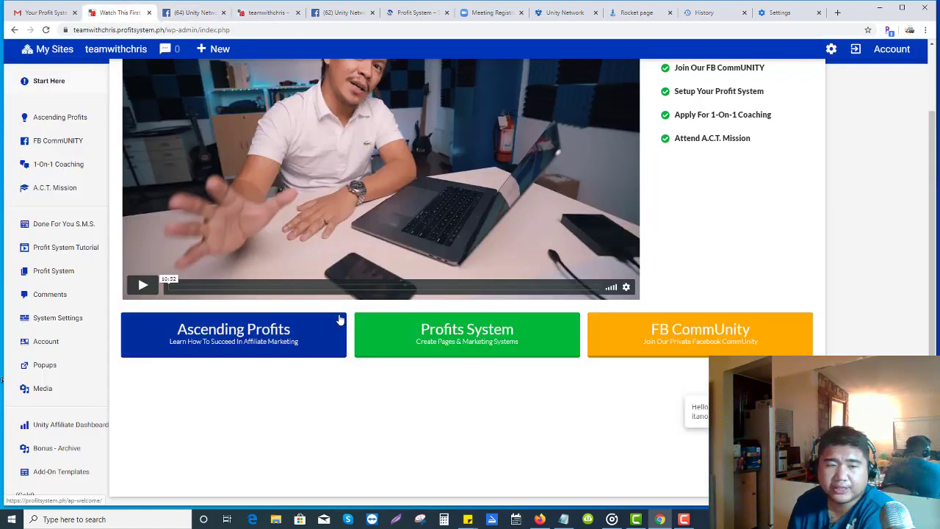
{"action": "left_click", "coordinate": [193, 12]}
{"action": "left_click", "coordinate": [655, 50]}
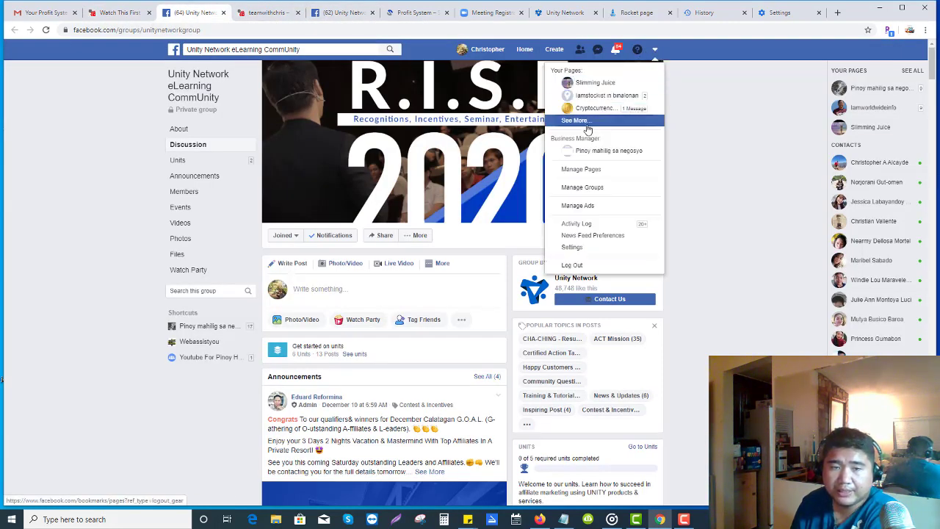
{"action": "left_click", "coordinate": [342, 14]}
{"action": "left_click", "coordinate": [195, 13]}
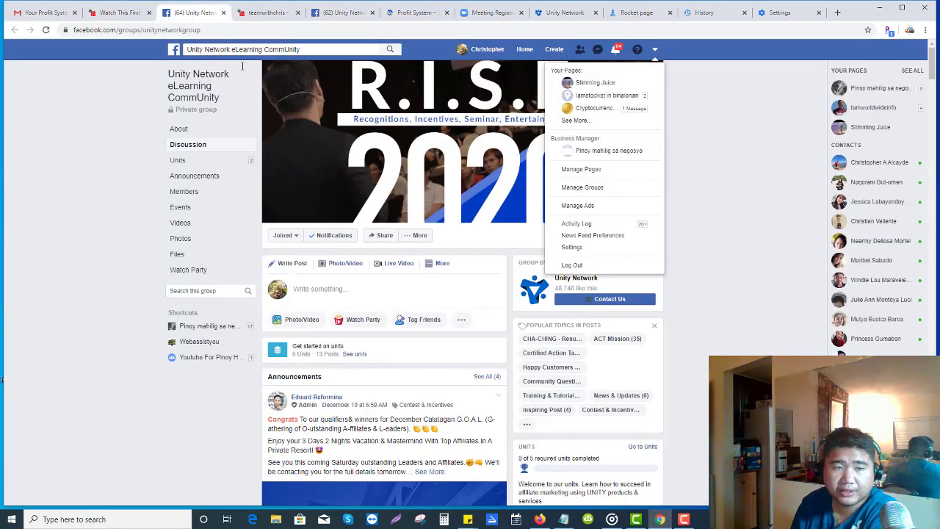
Open the Pinoy mahilig sa negosyo Page from your Pages list and briefly select its web address
{"action": "left_click", "coordinate": [587, 122]}
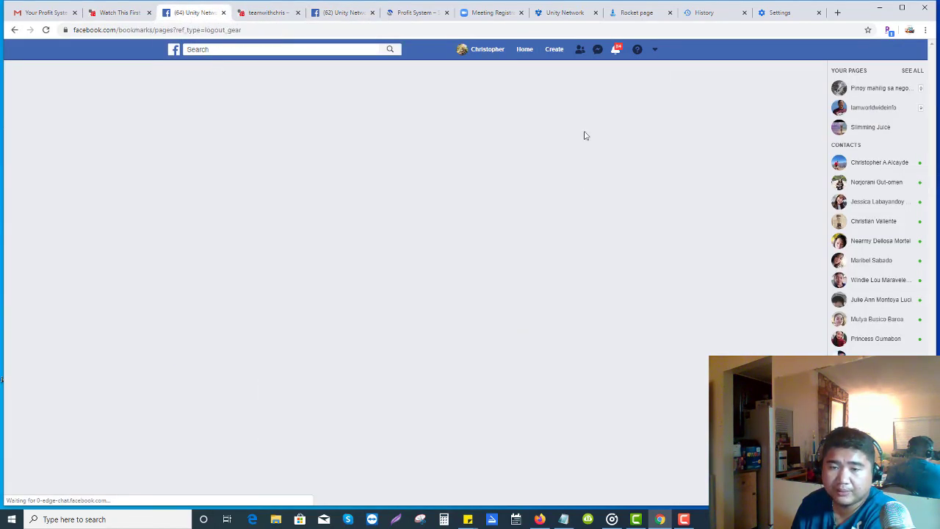
{"action": "left_click", "coordinate": [318, 123]}
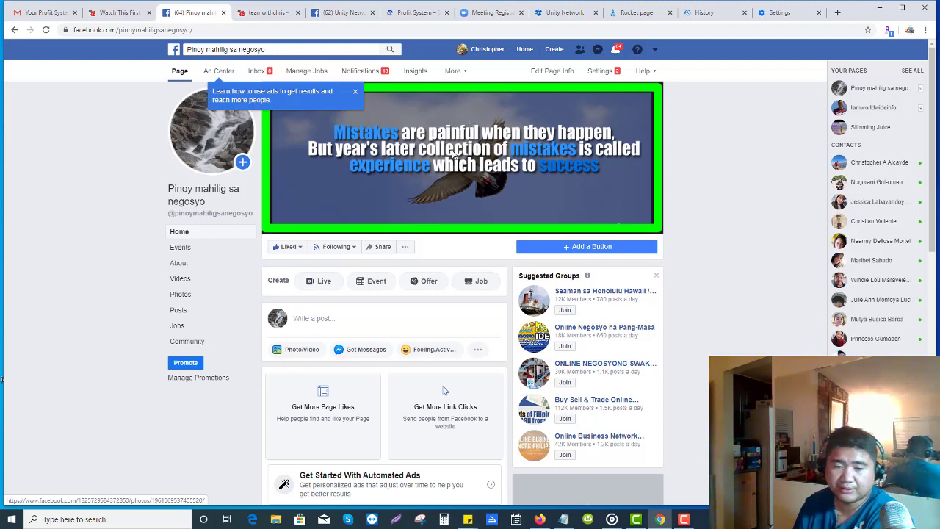
{"action": "mouse_move", "coordinate": [202, 116]}
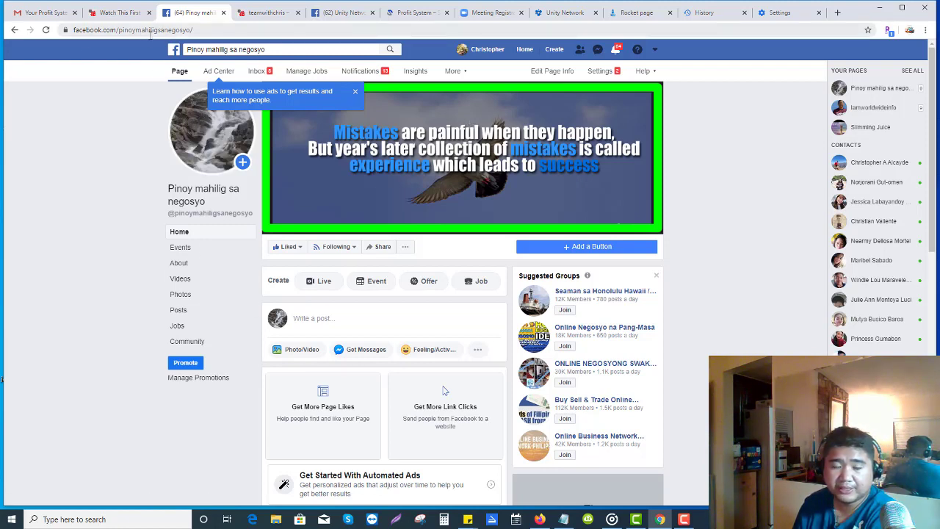
{"action": "left_click", "coordinate": [197, 31]}
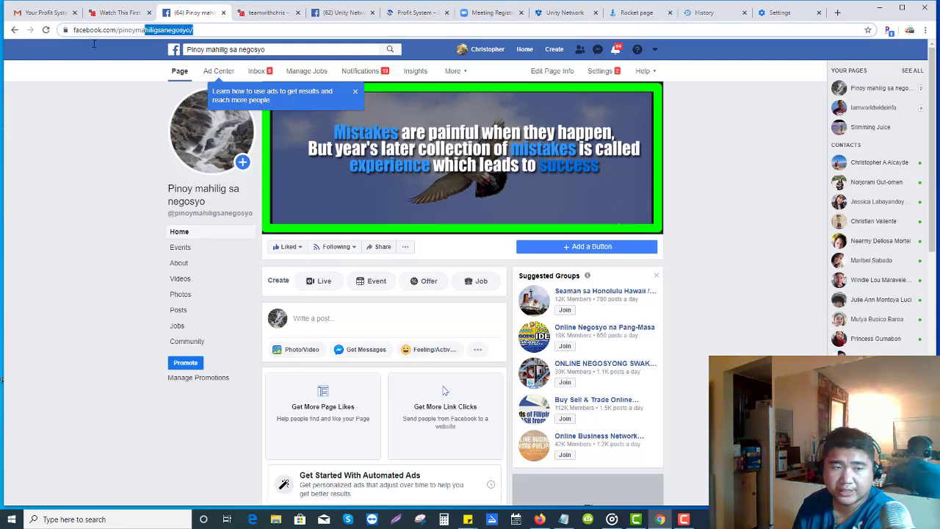
{"action": "left_click", "coordinate": [66, 181]}
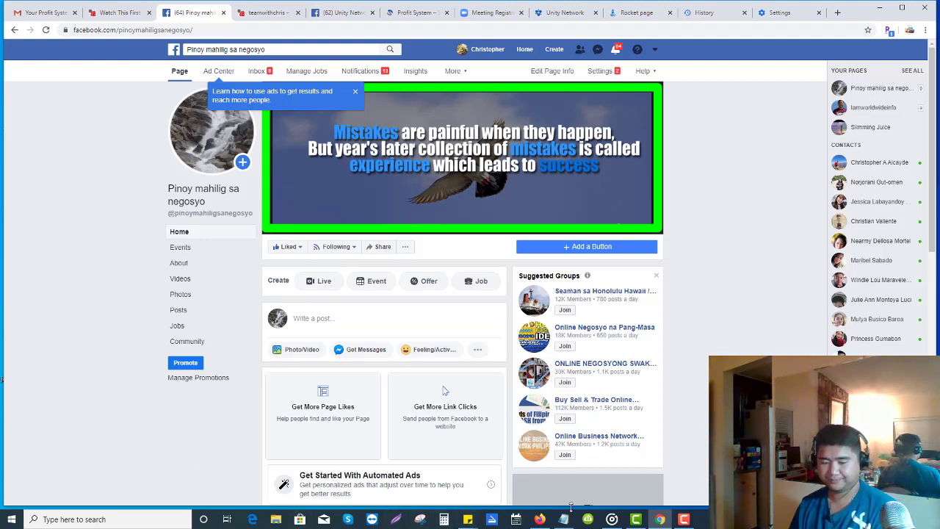
{"action": "left_click", "coordinate": [682, 519]}
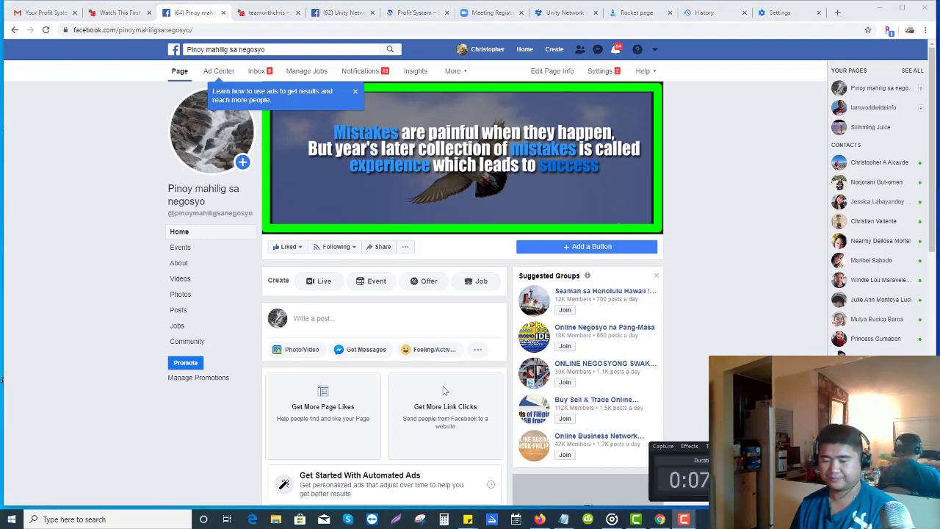